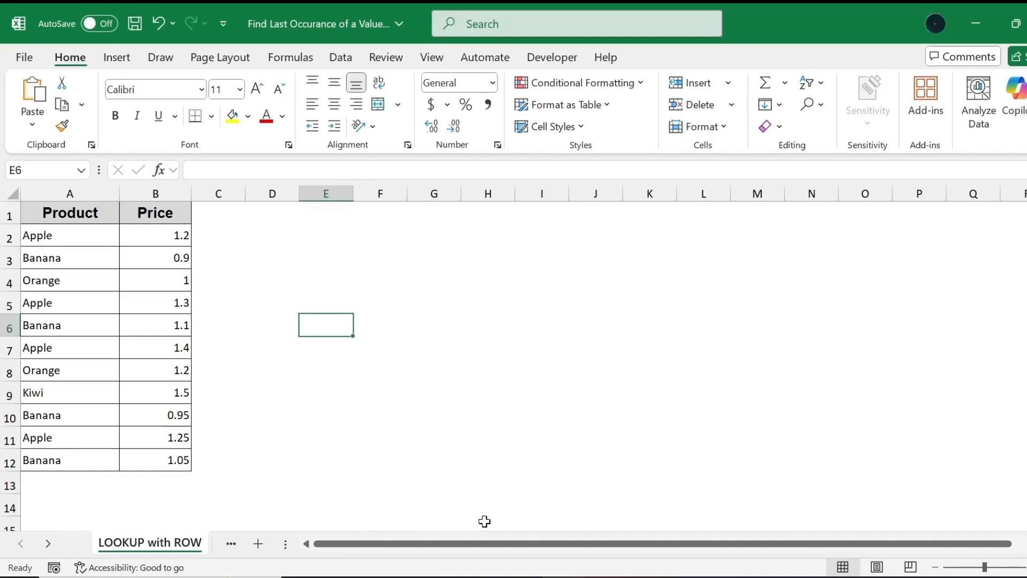
- Enter =LOOKUP(2,1/(A2:A12="Apple"),ROW(A2:A12)) in cell E6 to find the row of the last Apple
click(50, 188)
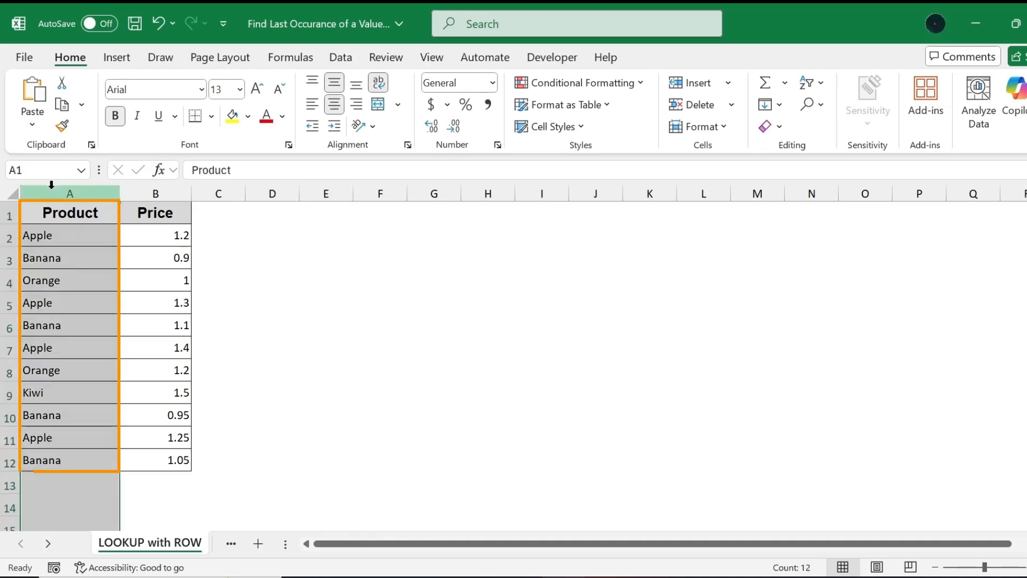
click(135, 188)
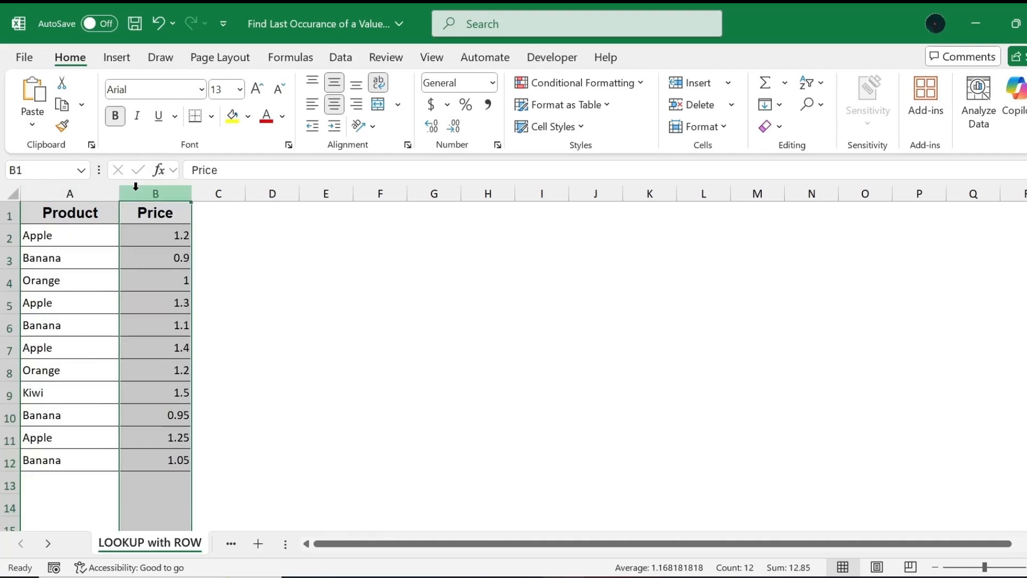
click(90, 239)
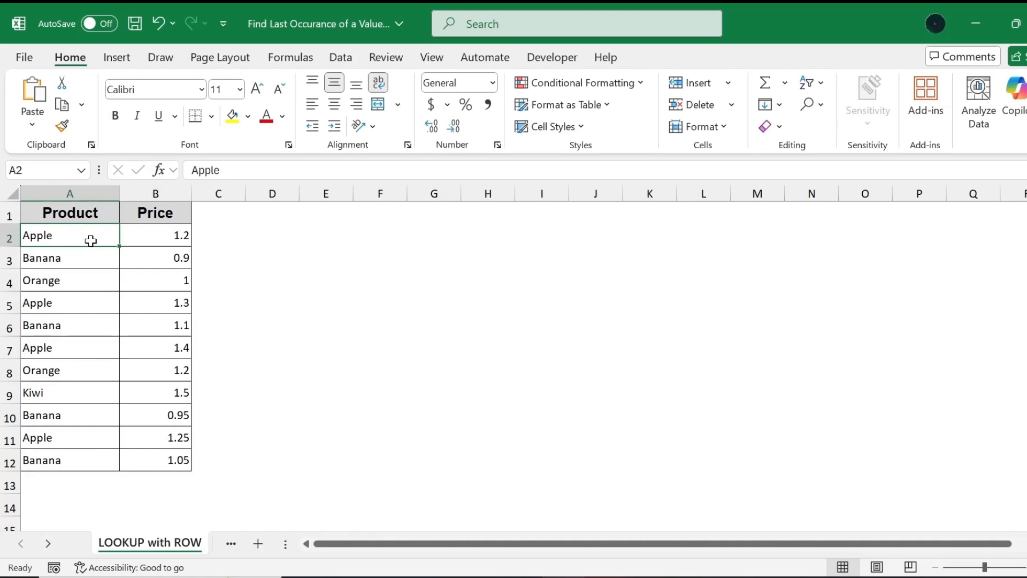
double_click(326, 323)
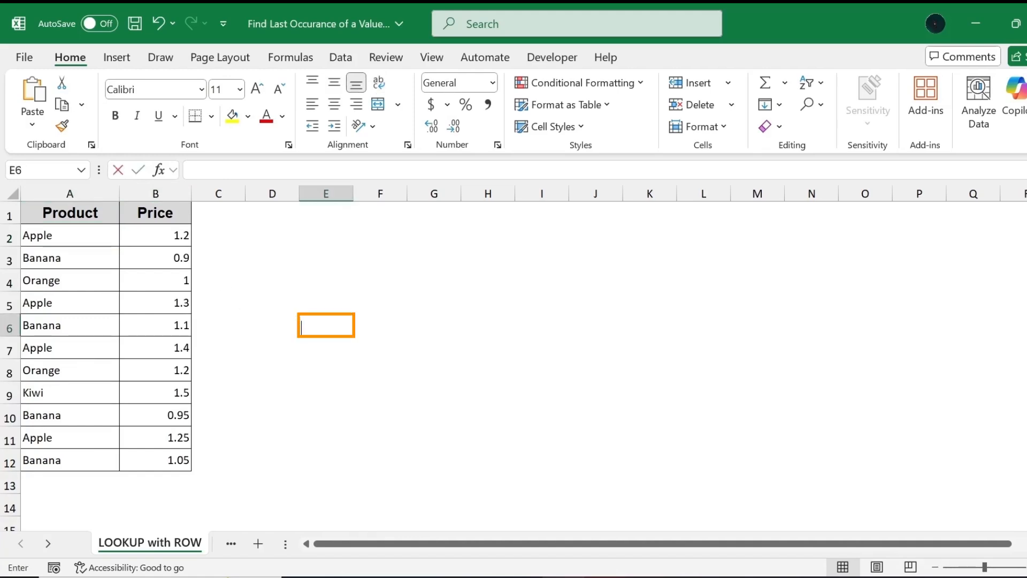
text(=LOOKUP(2,1/(A2:A12="Apple"),ROW(A2:A12)))
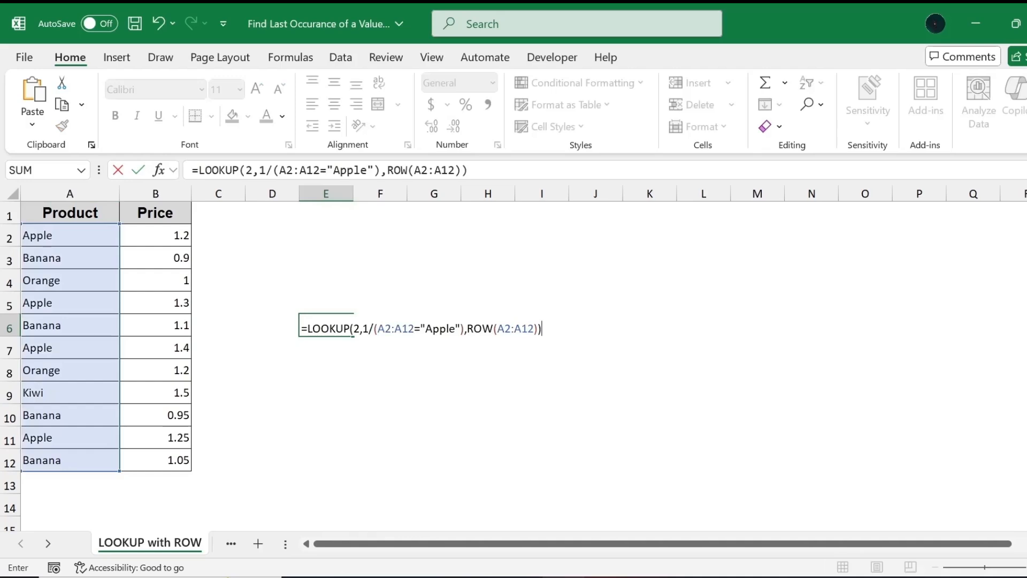
click(351, 328)
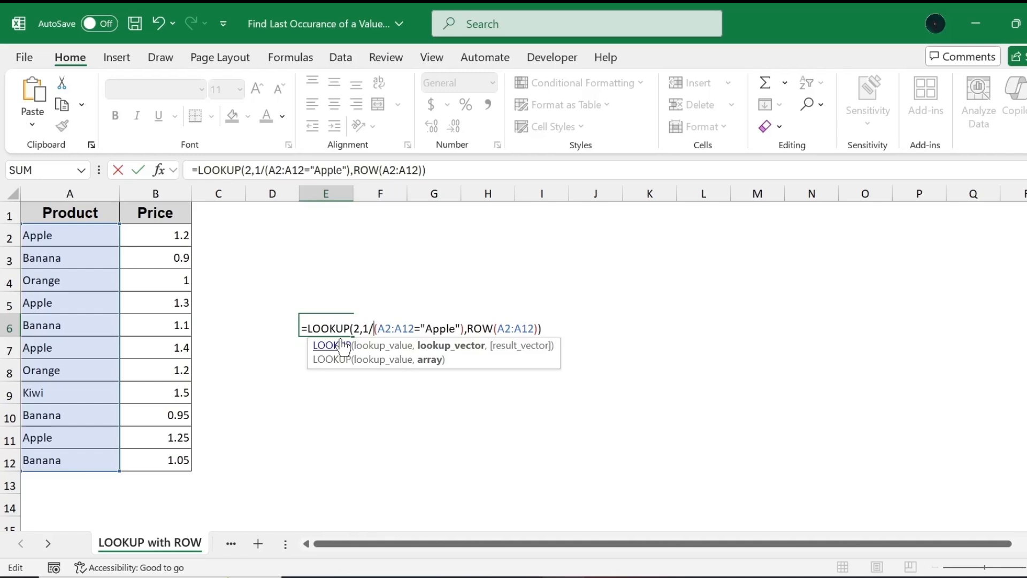
key(Return)
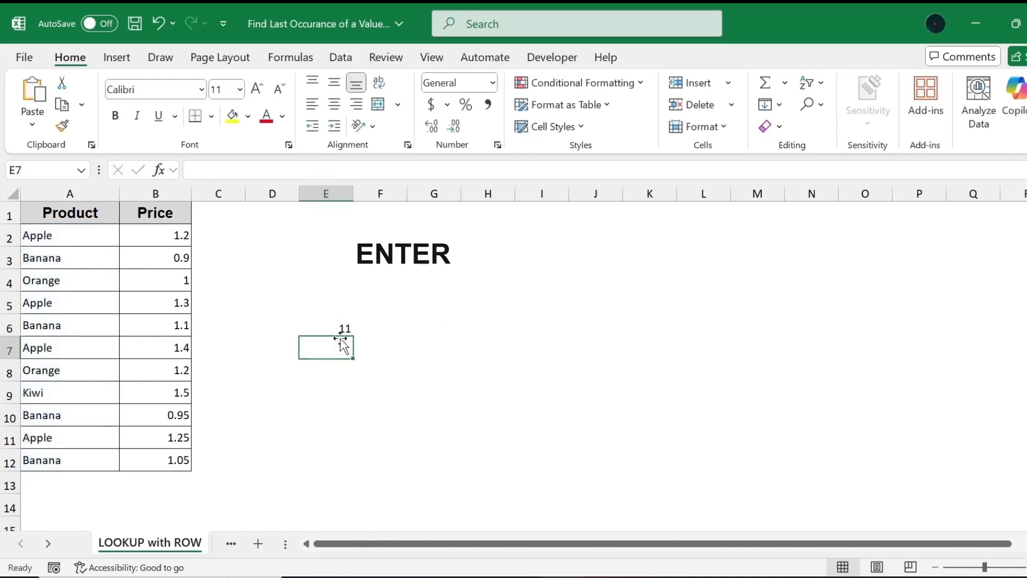
click(333, 329)
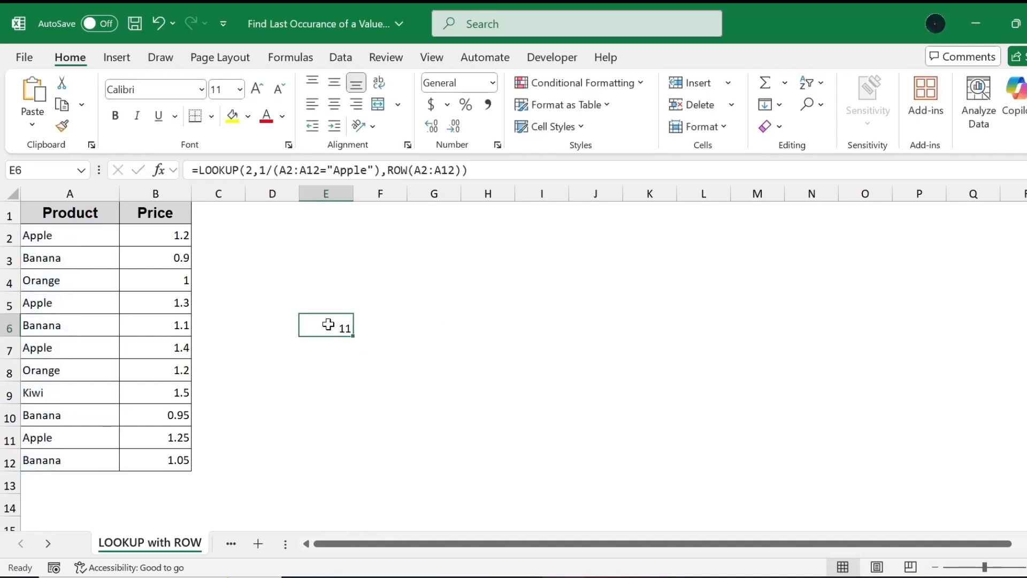
click(7, 437)
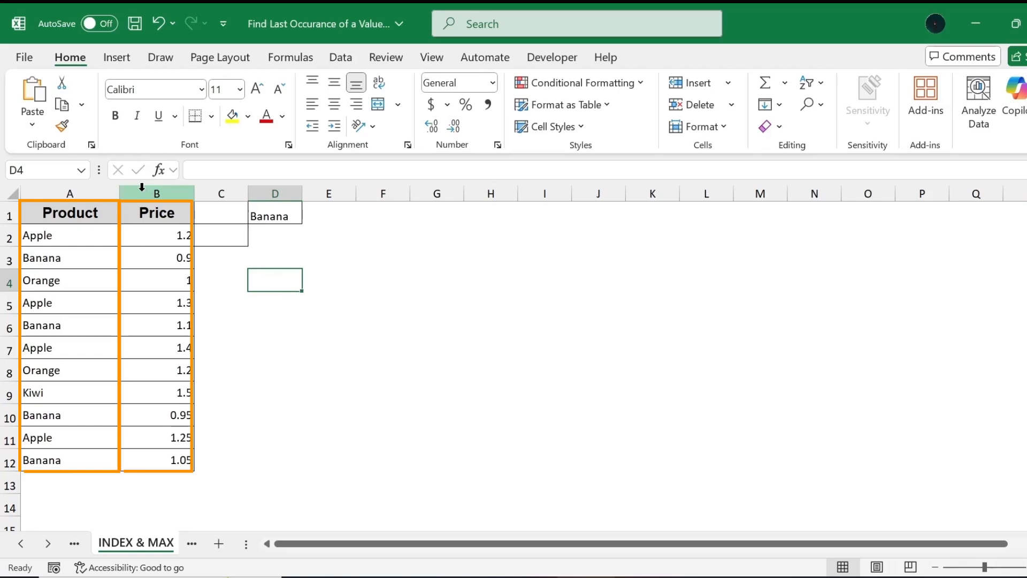
- On the INDEX & MAX sheet, enter =INDEX(B2:B12, MAX(IF(A2:A12=D1,ROW(A2:A12)-ROW(A2)+1))) in cell C2 to return the last price for D1's product
click(267, 214)
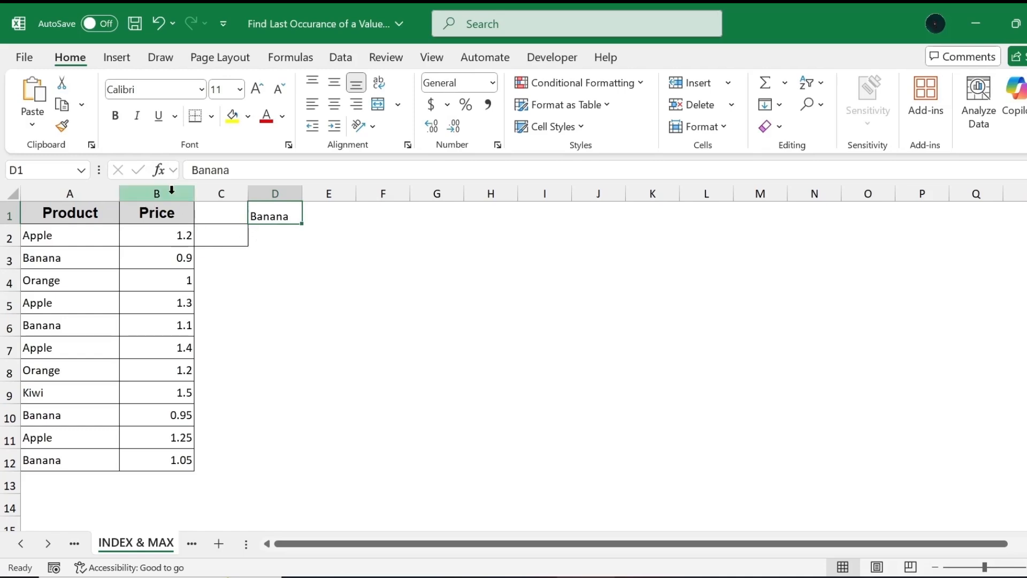
double_click(218, 234)
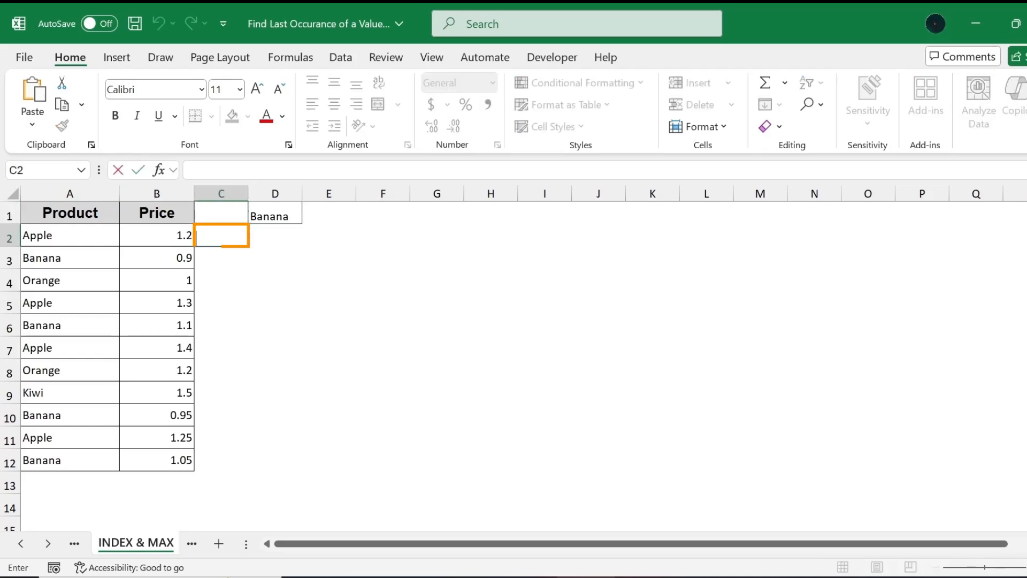
text(=INDEX(B2:B12, MAX(IF(A2:A12=D1,ROW(A2:A12)-ROW(A2)+1))))
click(235, 238)
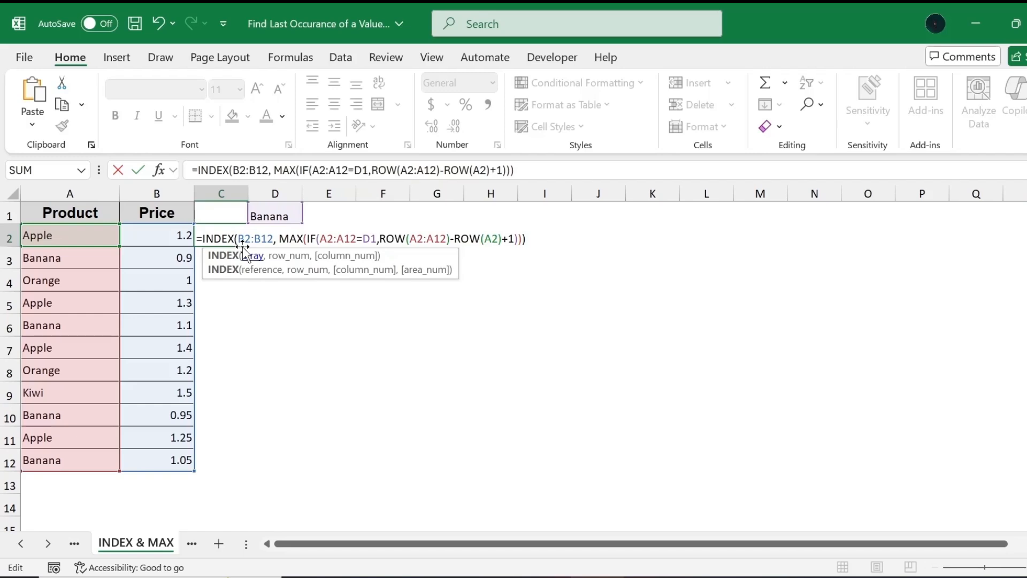
key(Return)
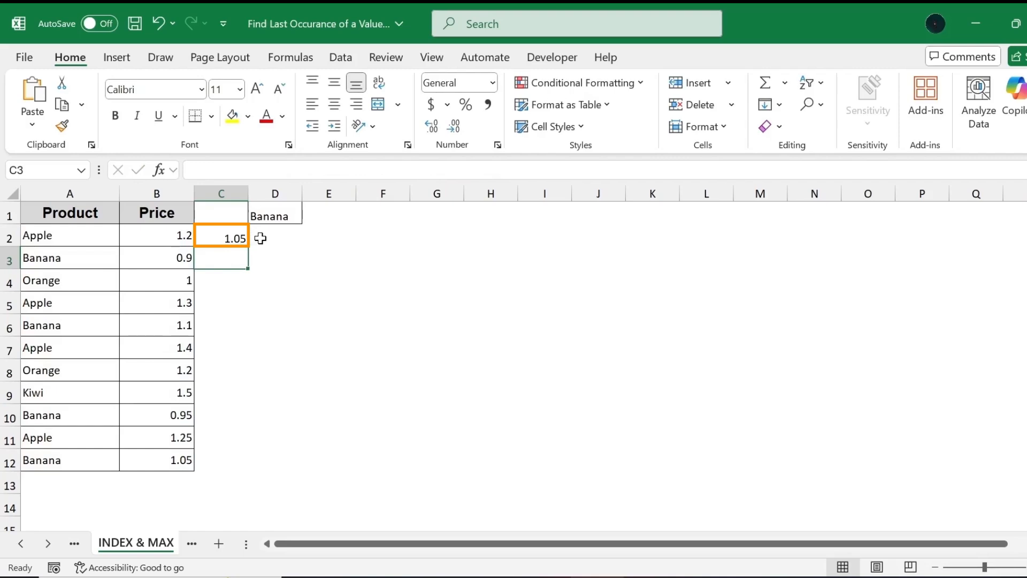
click(209, 232)
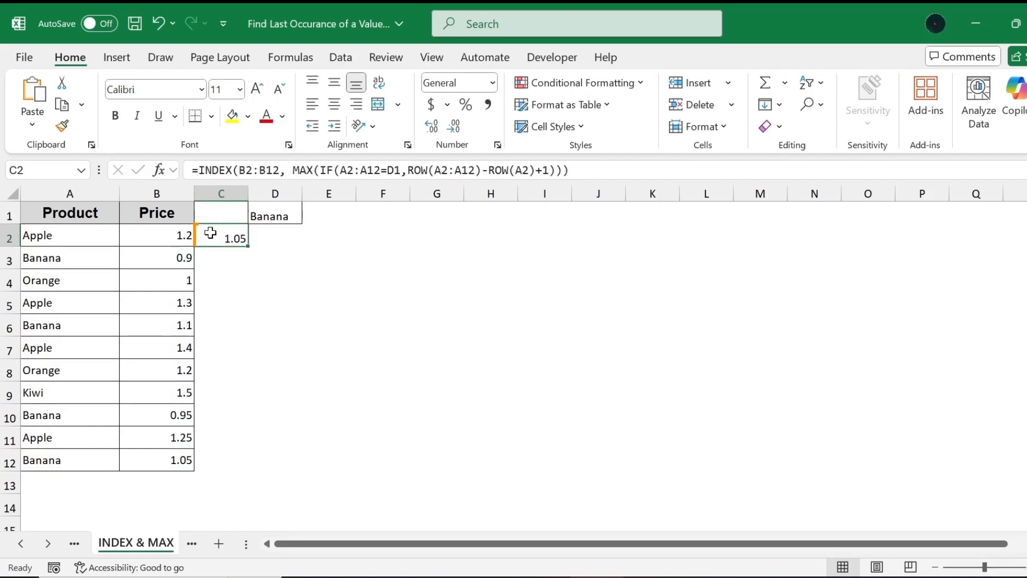
click(142, 460)
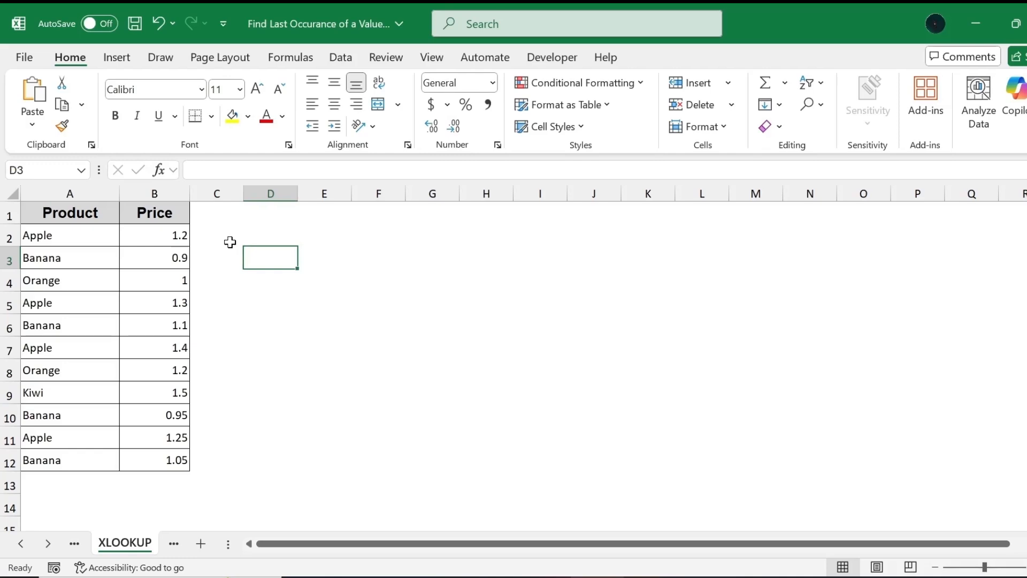
- On the XLOOKUP sheet, enter =XLOOKUP("Orange",A2:A12,B2:B12,,0,-1) in cell C2 to return the last Orange price
double_click(220, 234)
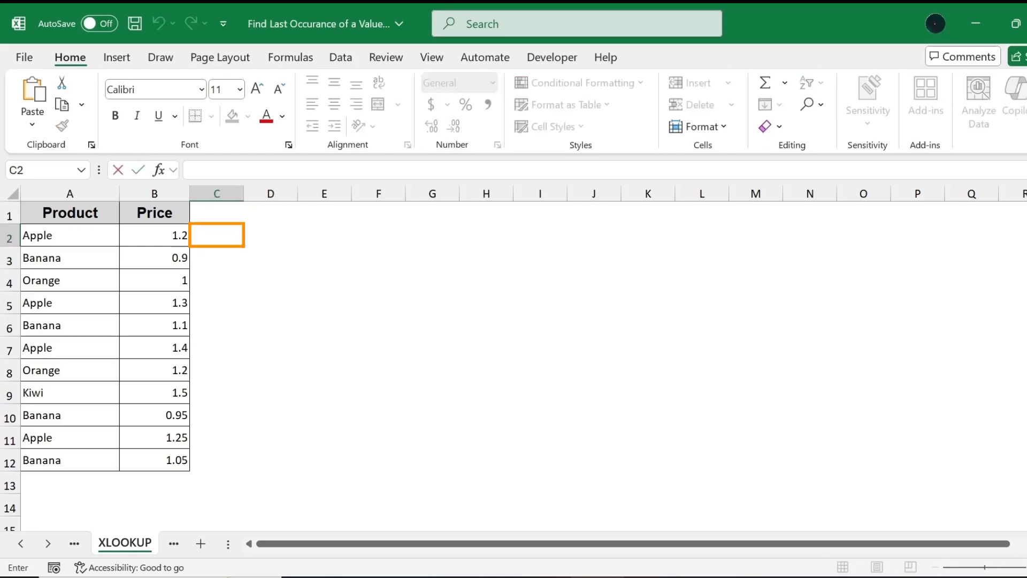
text(=XLOOKUP("Orange",A2:A12,B2:B12,,0,-1))
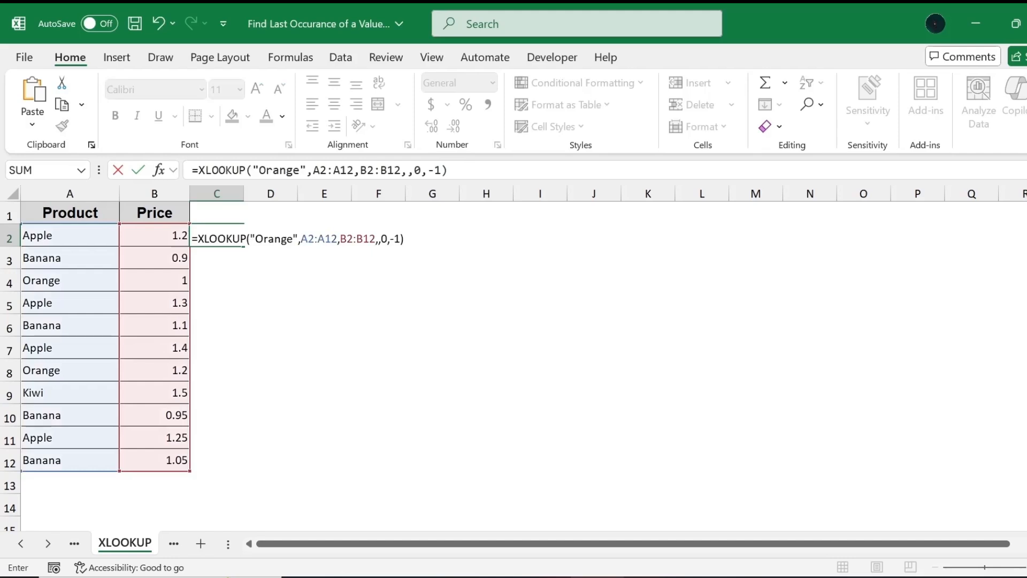
click(247, 239)
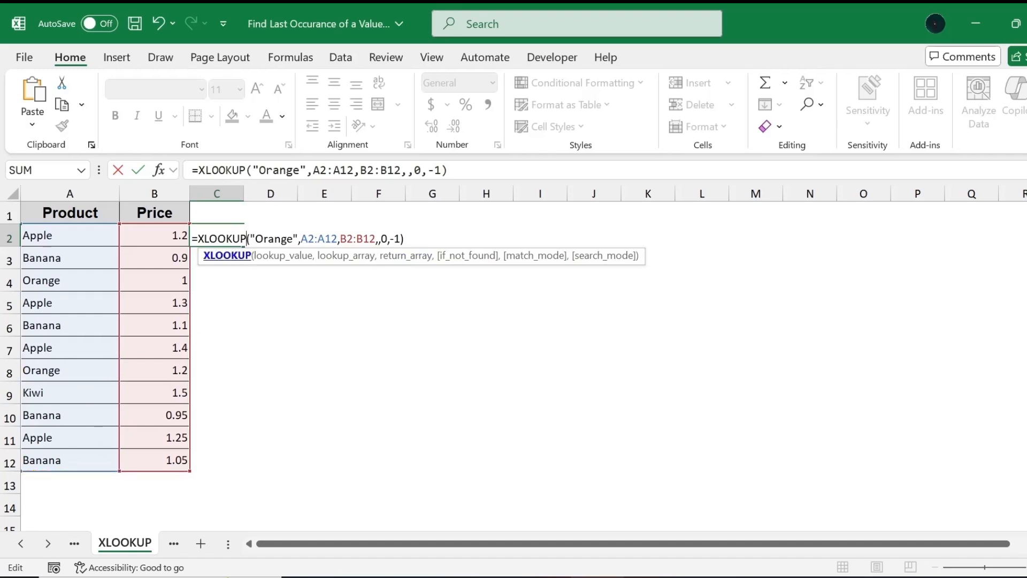
key(Return)
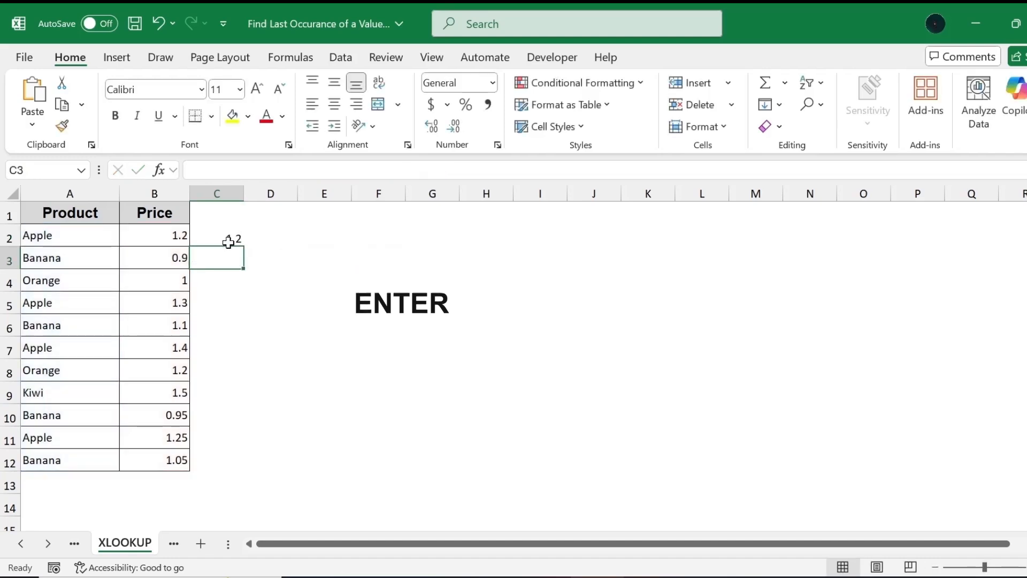
click(214, 232)
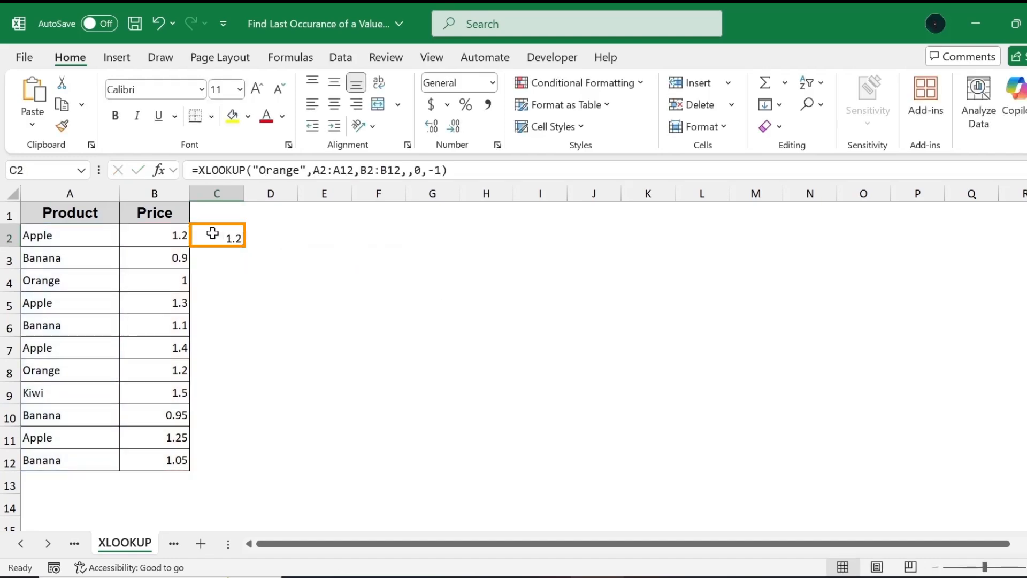
click(149, 372)
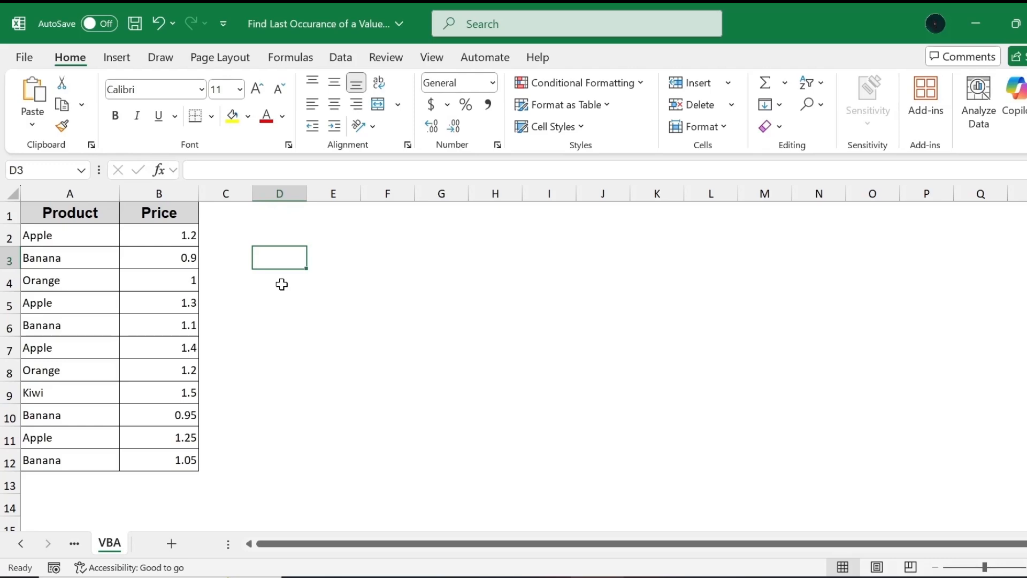
- Enable the Developer tab in the ribbon customization options
click(24, 56)
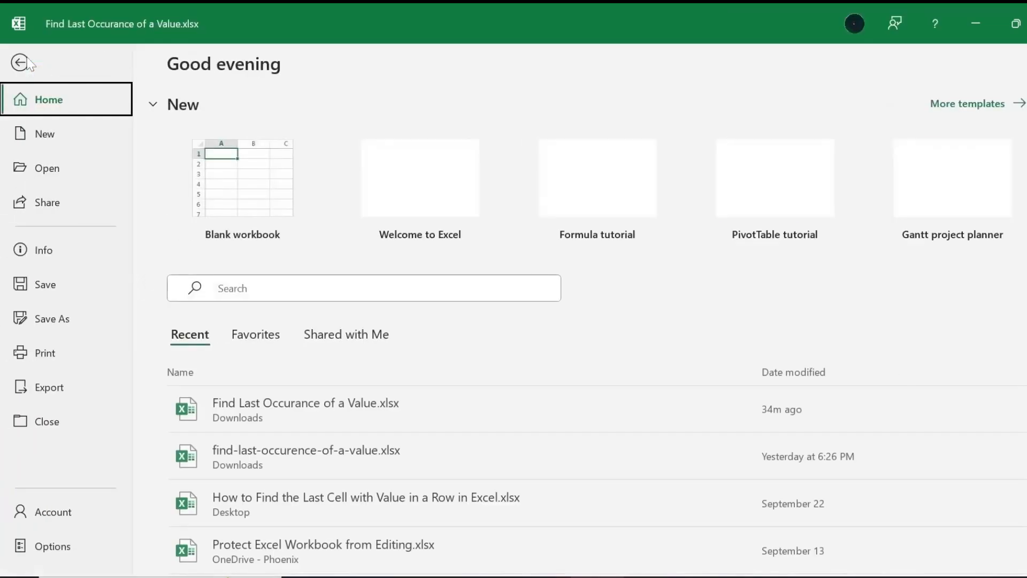
click(50, 543)
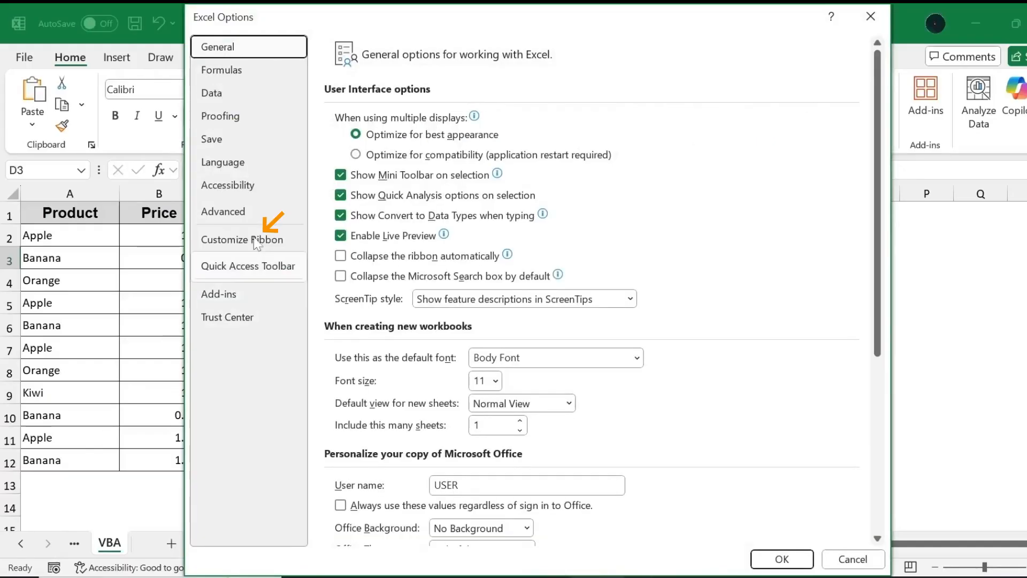
click(258, 244)
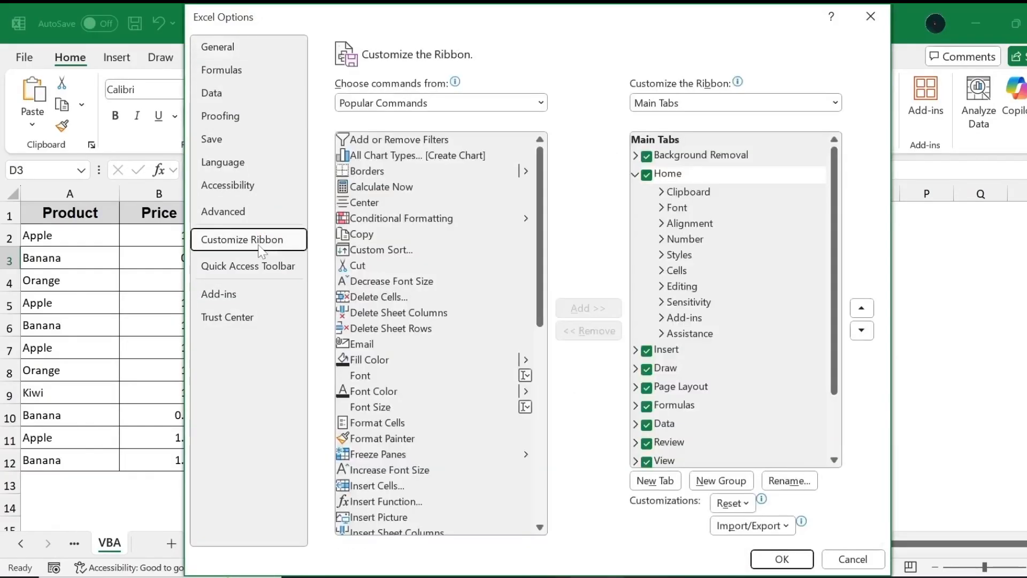
scroll(744, 257, down, 3)
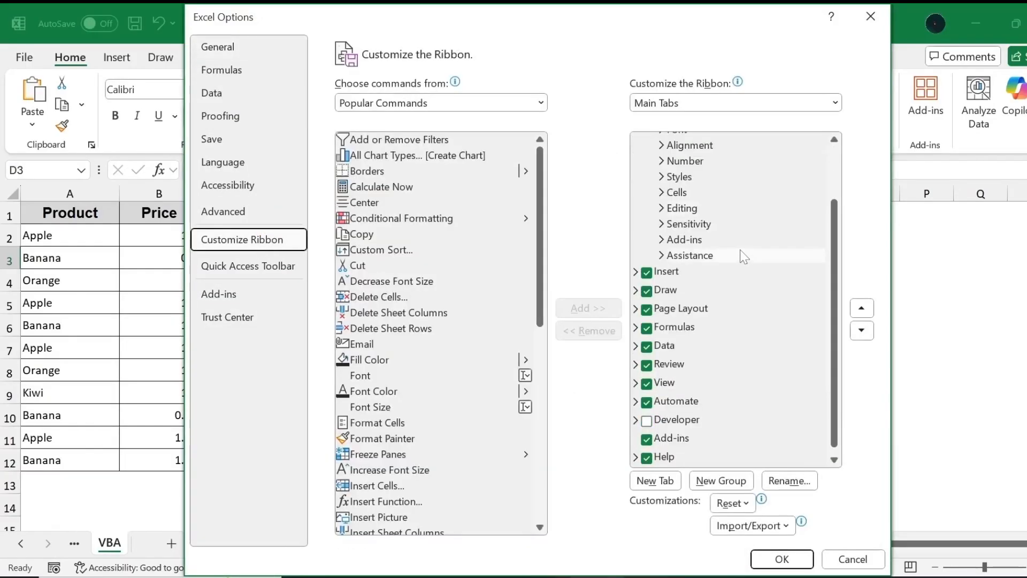
click(646, 421)
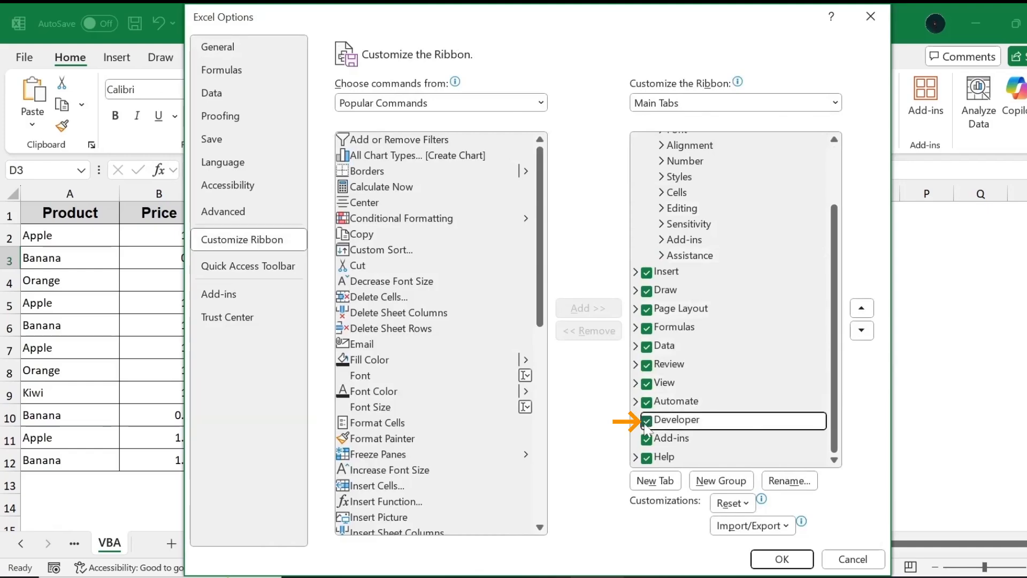
click(781, 558)
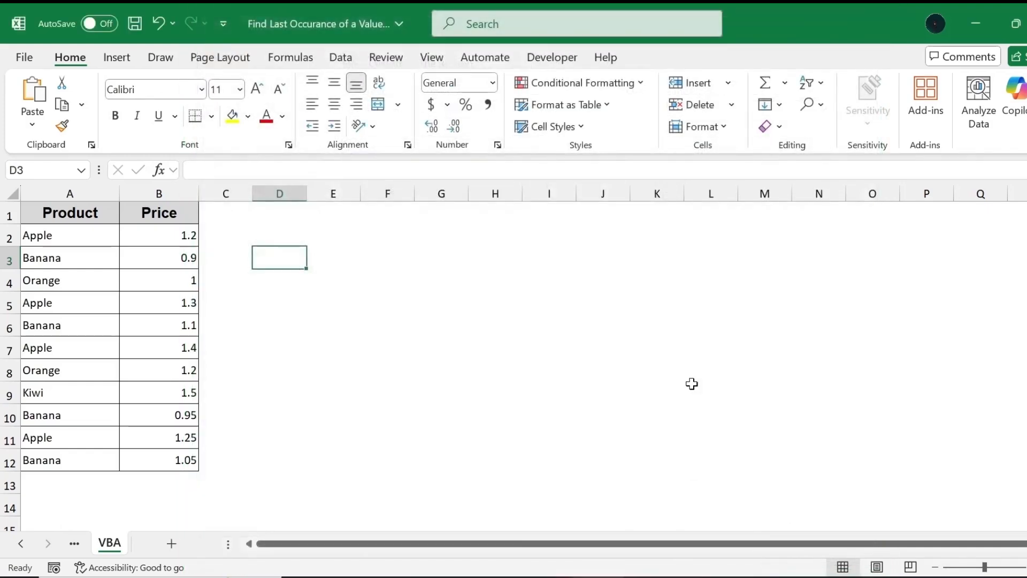
- Insert a VBA module containing LastRowOfValue(colRange As Range, targetVal As Variant) As Long, looping upward to return the last matching row, or 0 without a match
click(548, 59)
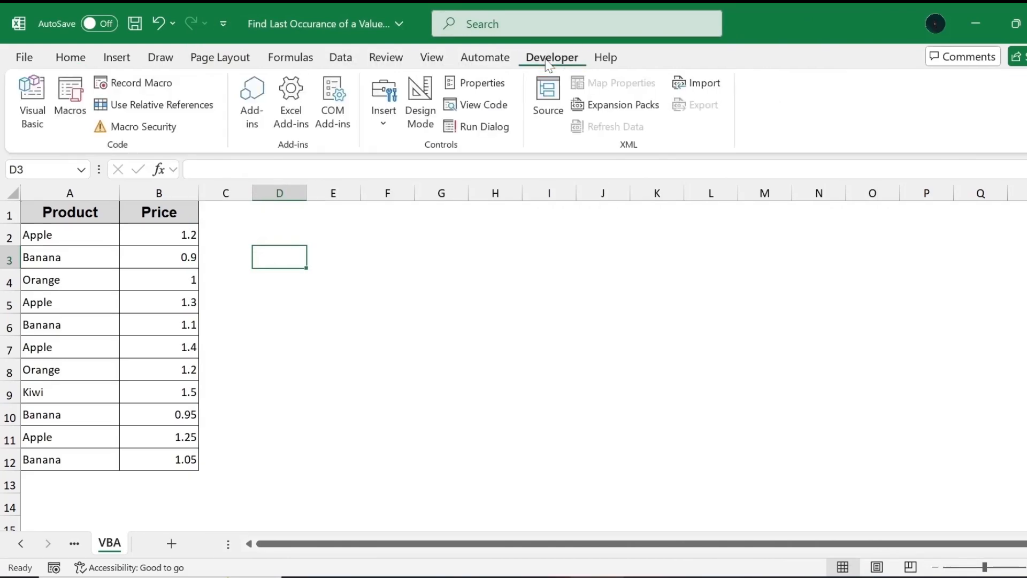
click(33, 121)
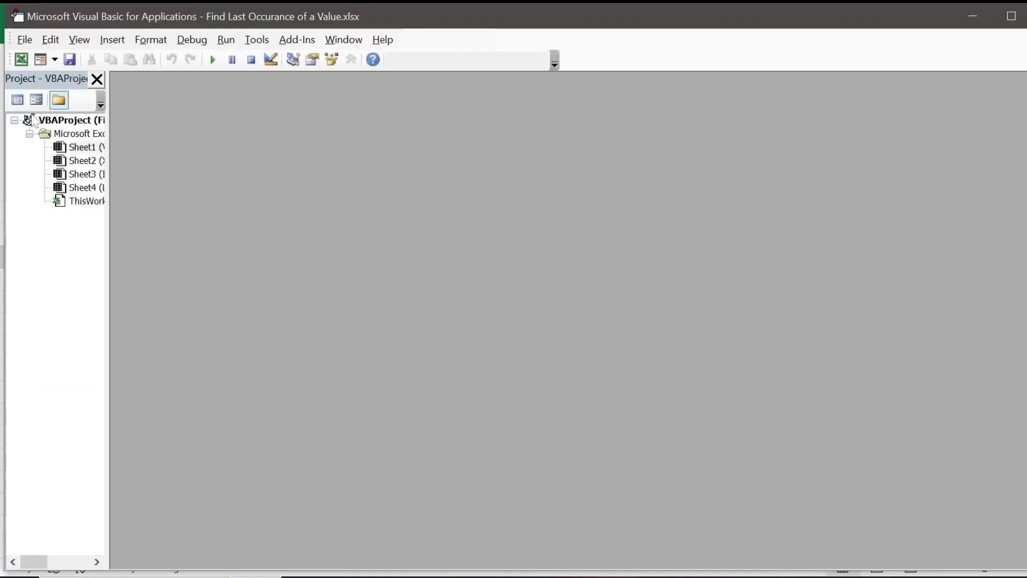
click(112, 42)
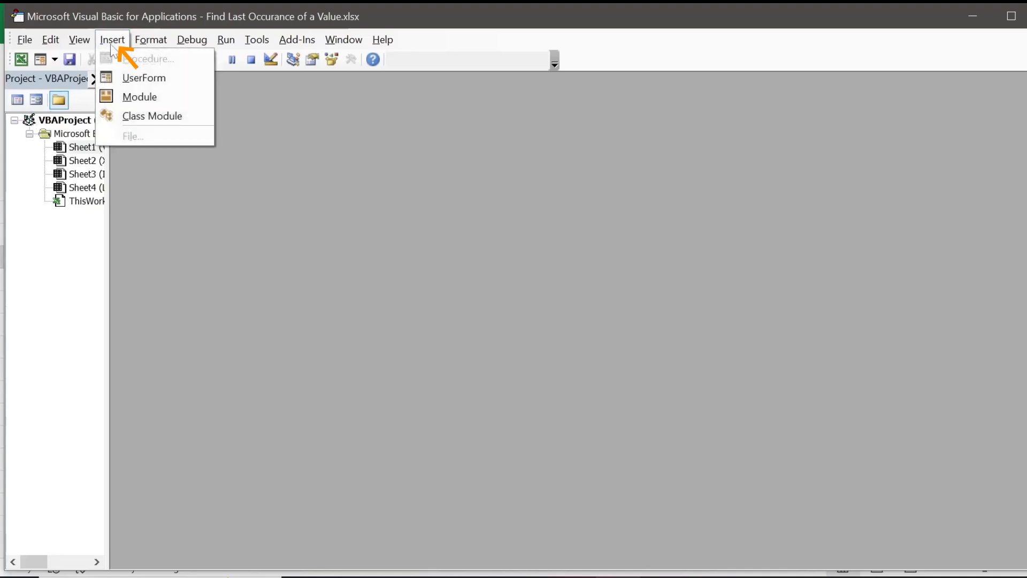
click(156, 102)
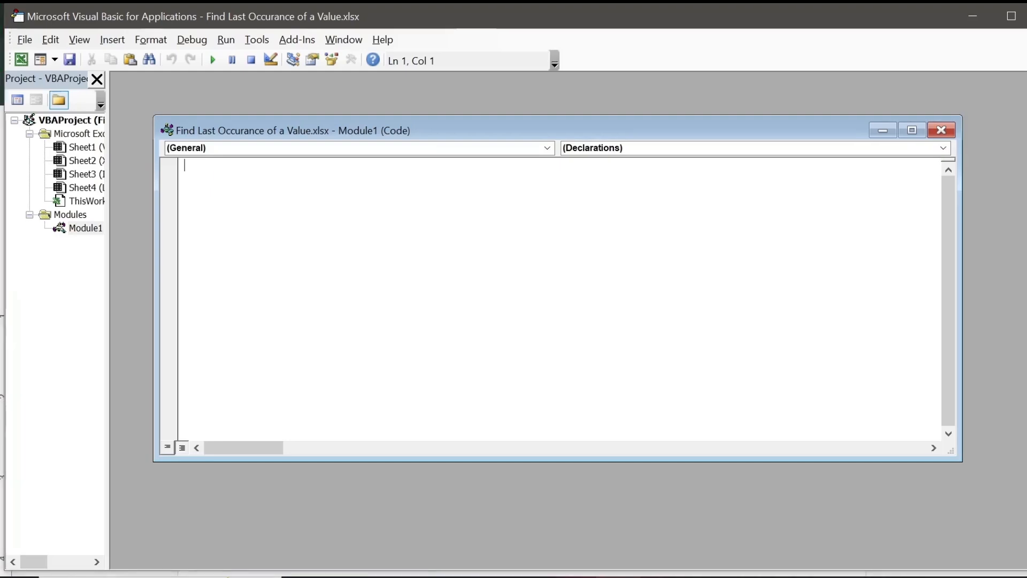
text(Function LastRowOfValue(colRange As Range, targetVal As Variant) As Long     Dim i As Long     For i = colRange.Rows.Count To 1 Step -1         If colRange.Cells(i, 1).Value = targetVal Then             LastRowOfValue = colRange.Cells(i, 1).Row             Exit Function         End If     Next i     LastRowOfValue = 0 End Function)
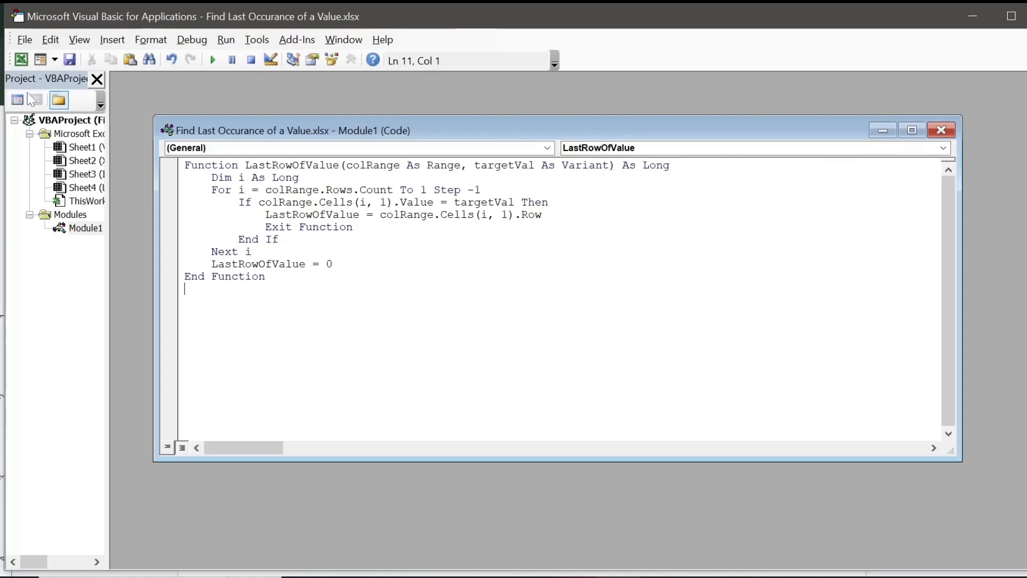
- Save the workbook with its VB project in the current file format and switch back to the Excel worksheet
click(69, 59)
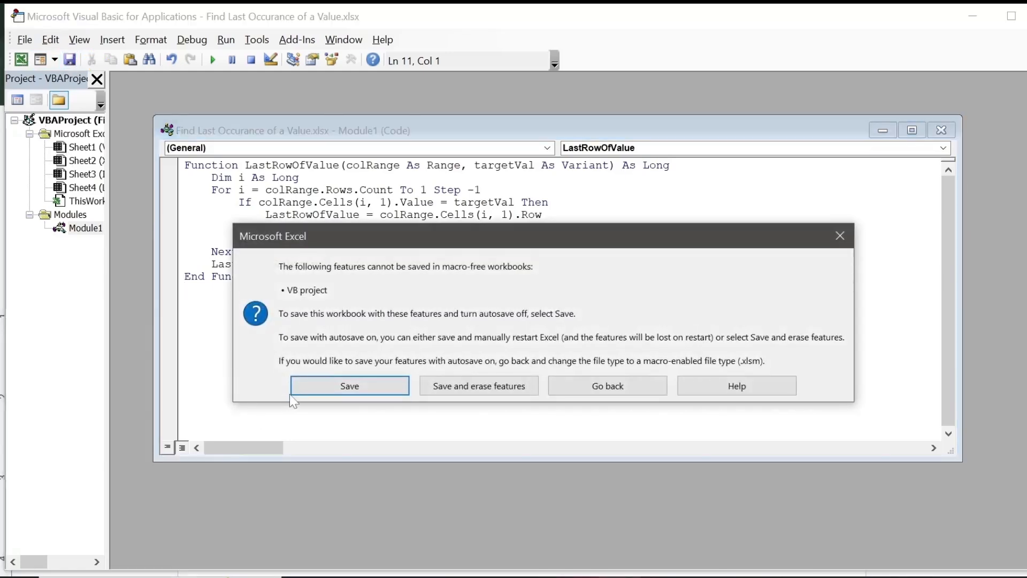
click(312, 386)
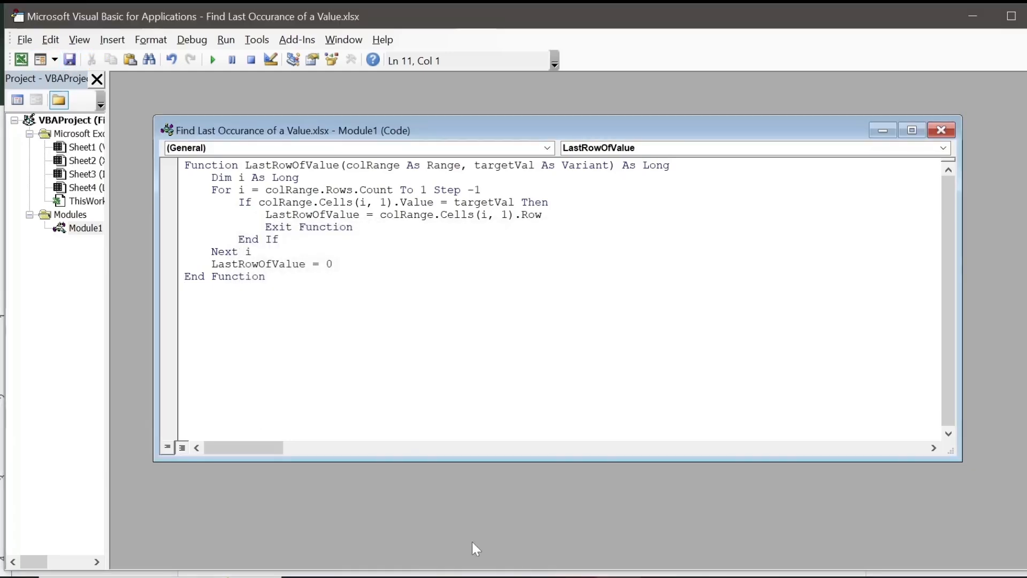
click(573, 577)
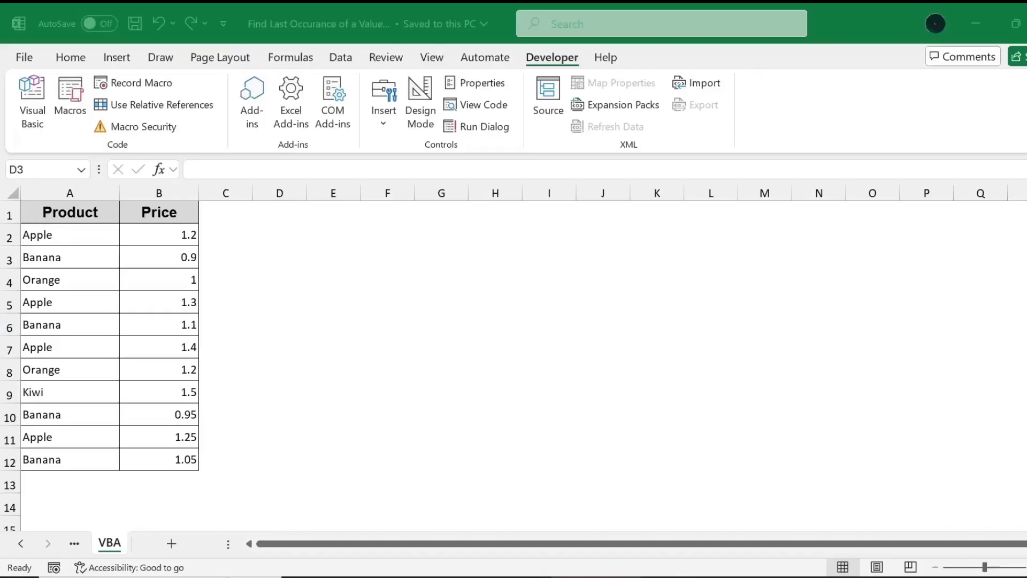
- On the VBA sheet, enter =LastRowOfValue(A2:A12,"Apple") in cell C2 to return the row of the last Apple entry
click(229, 234)
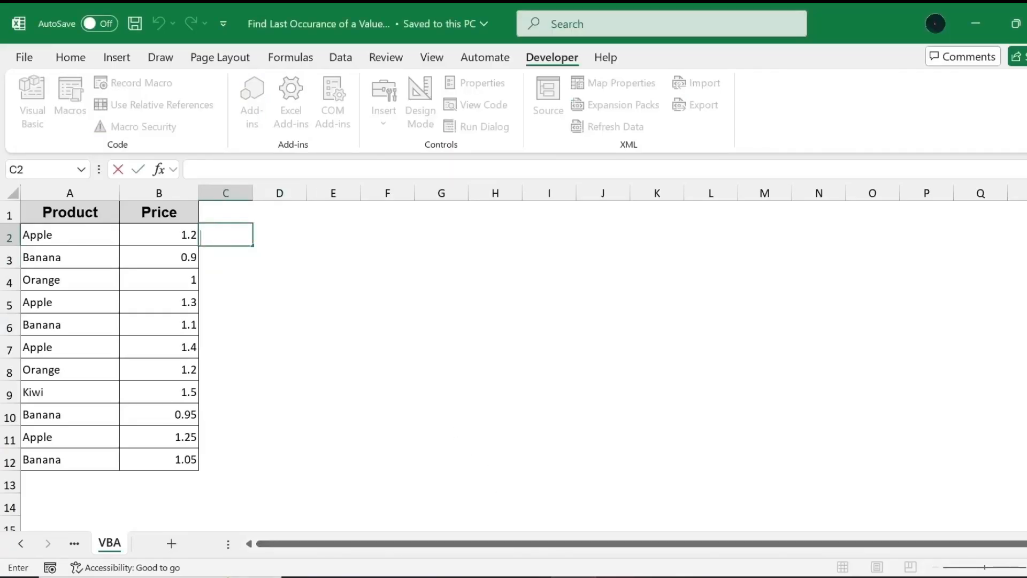
text(=L)
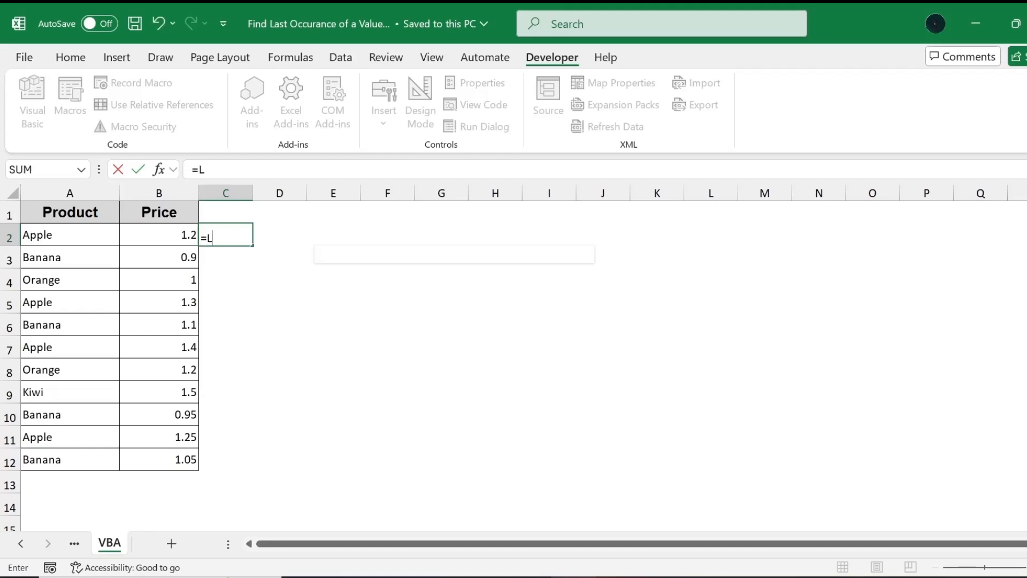
text(astRow)
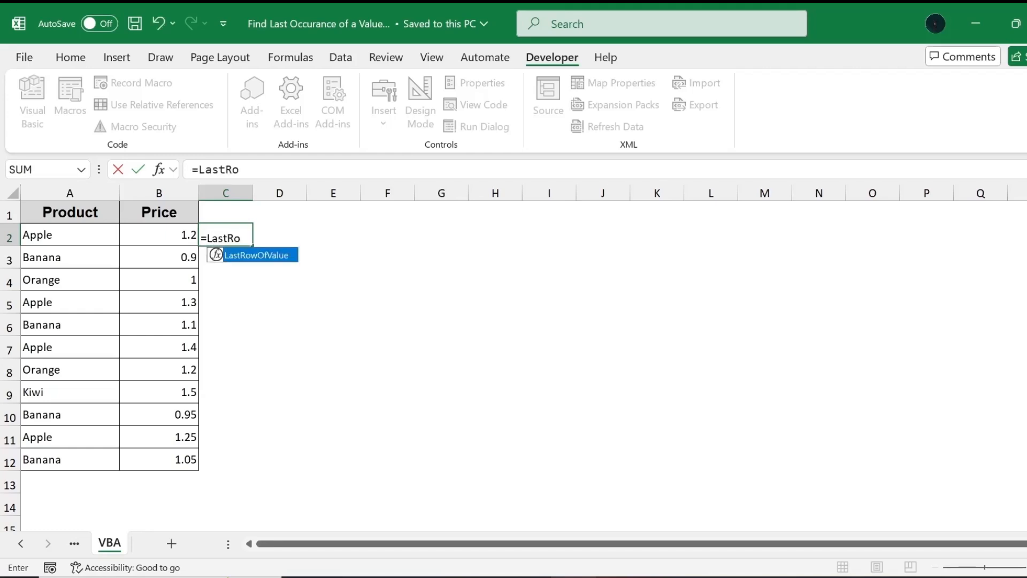
double_click(254, 260)
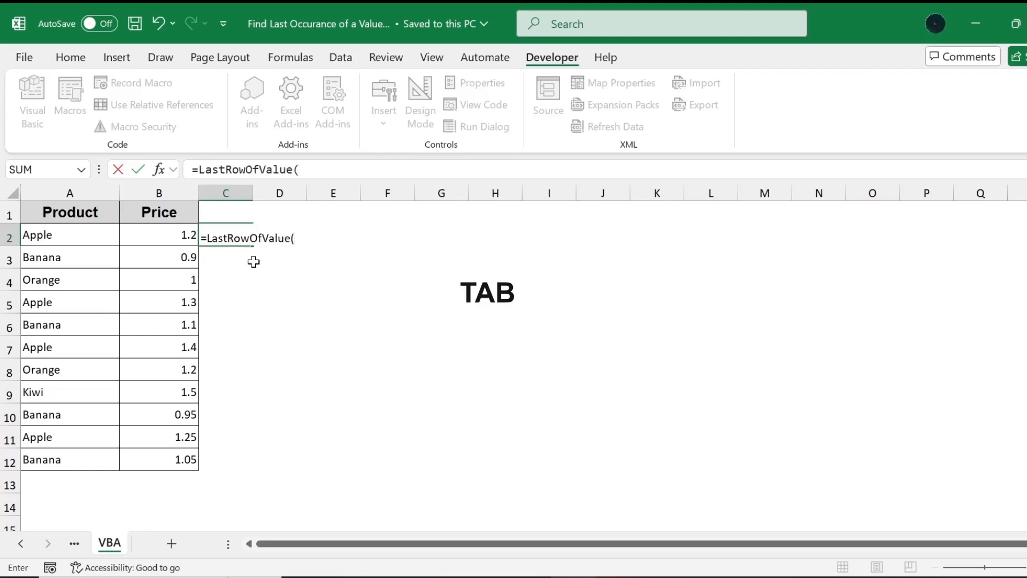
text(A)
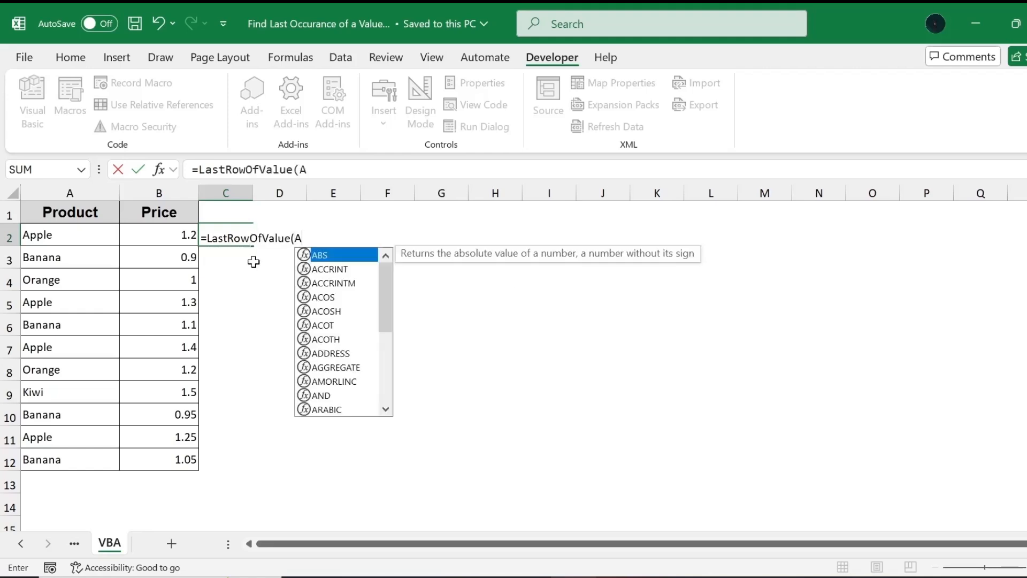
text(2:A12)
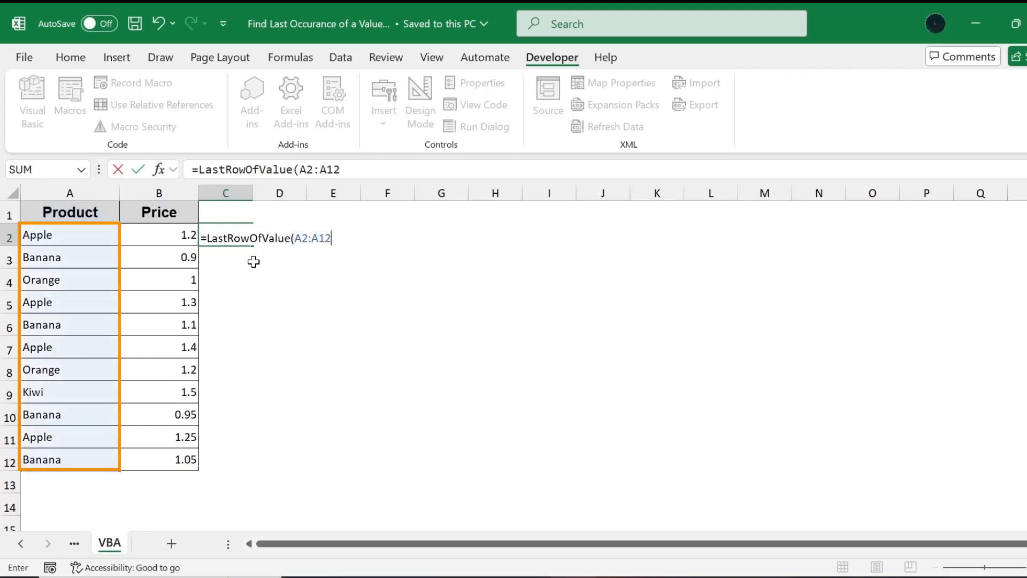
text(,")
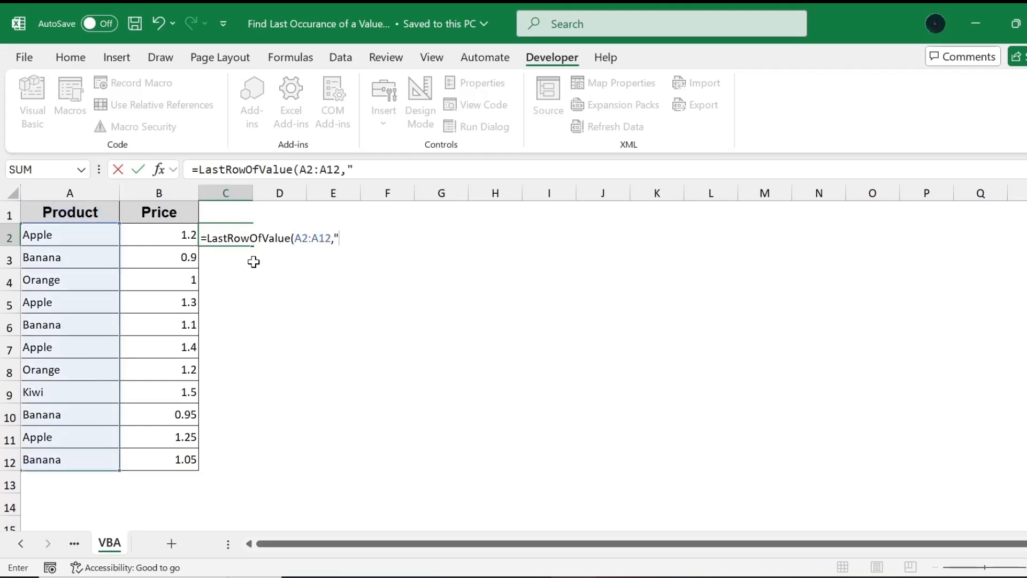
text(Apple"))
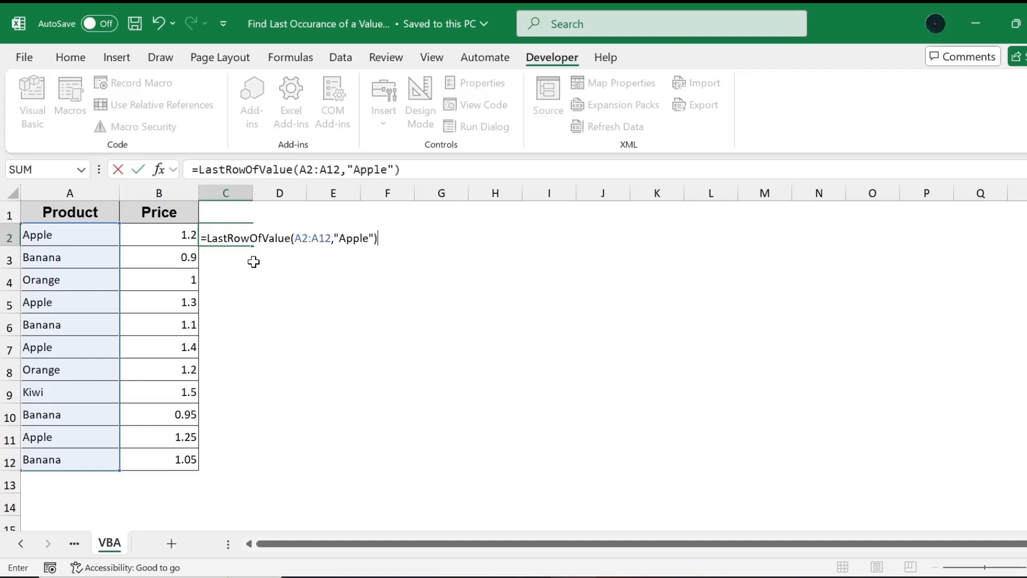
key(Return)
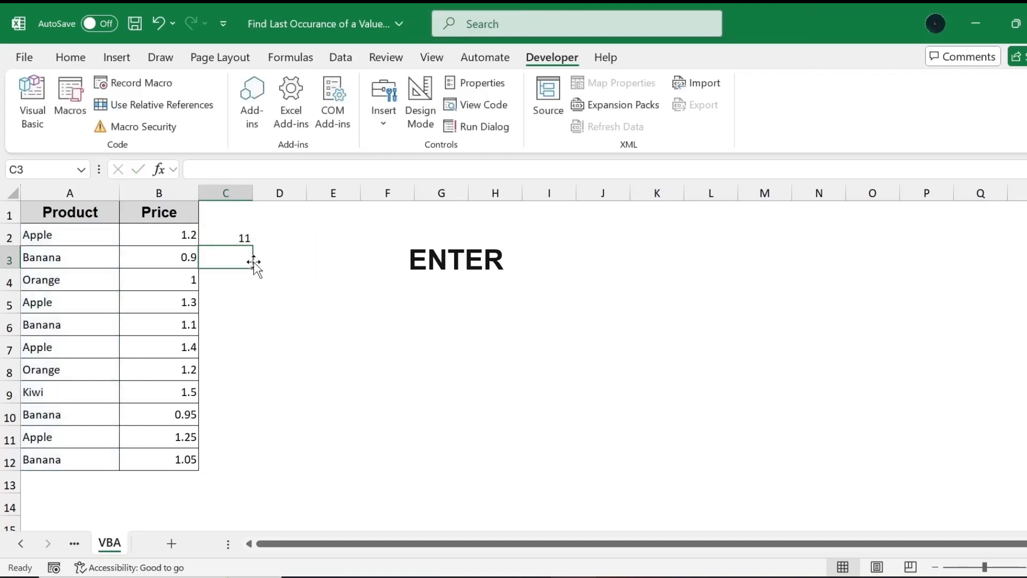
click(222, 236)
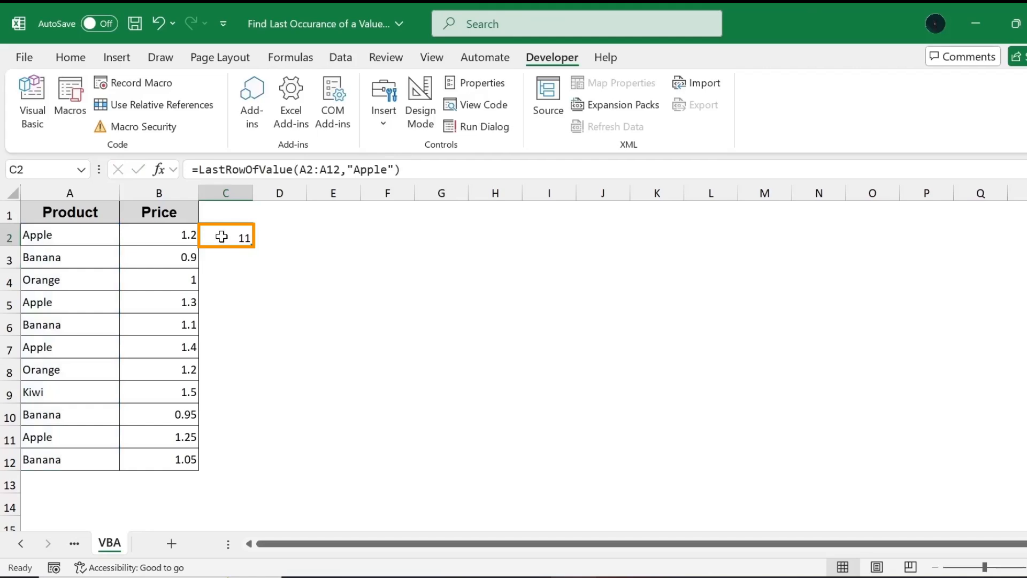